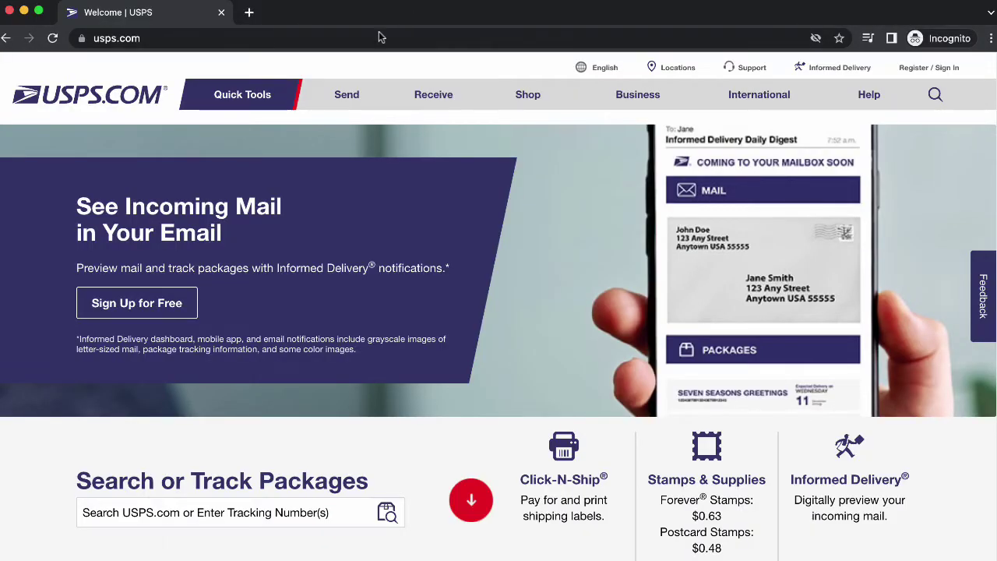
Bring up the Quick Tools menu in the USPS.com navigation bar
mouse_move(268, 95)
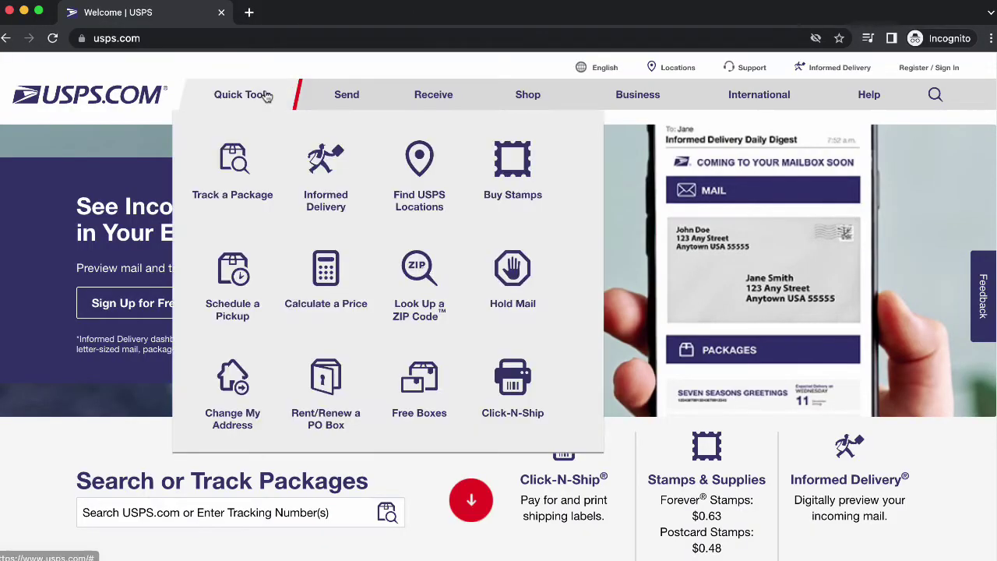
Open the USPS Look Up a ZIP Code tool's Find by Address form
left_click(415, 285)
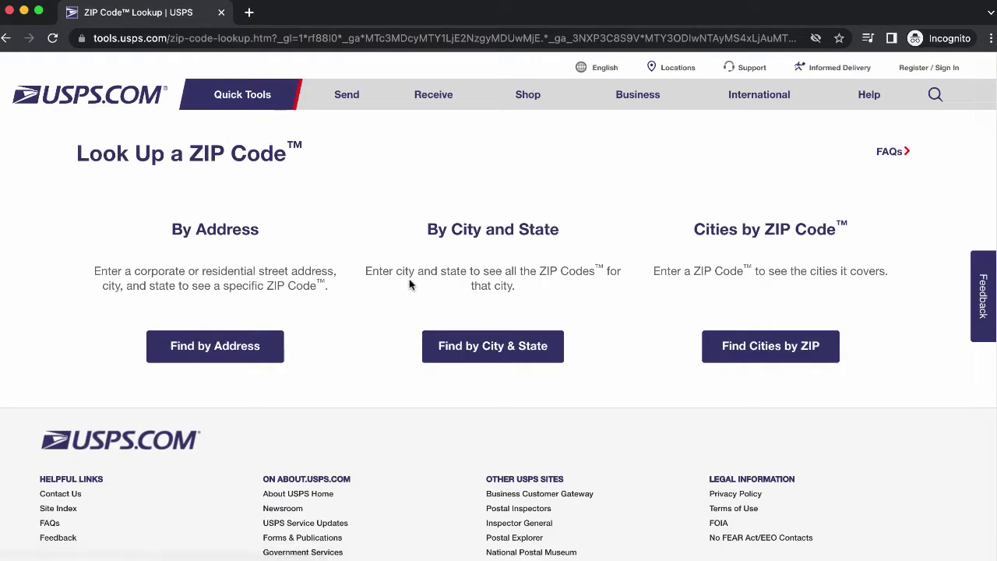
left_click(208, 361)
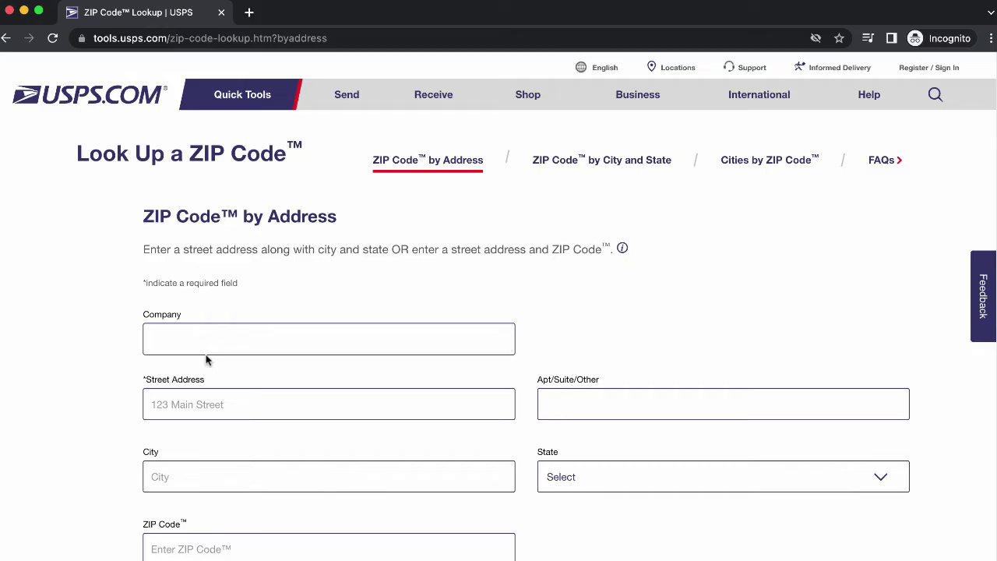
scroll(812, 272, "down", 2)
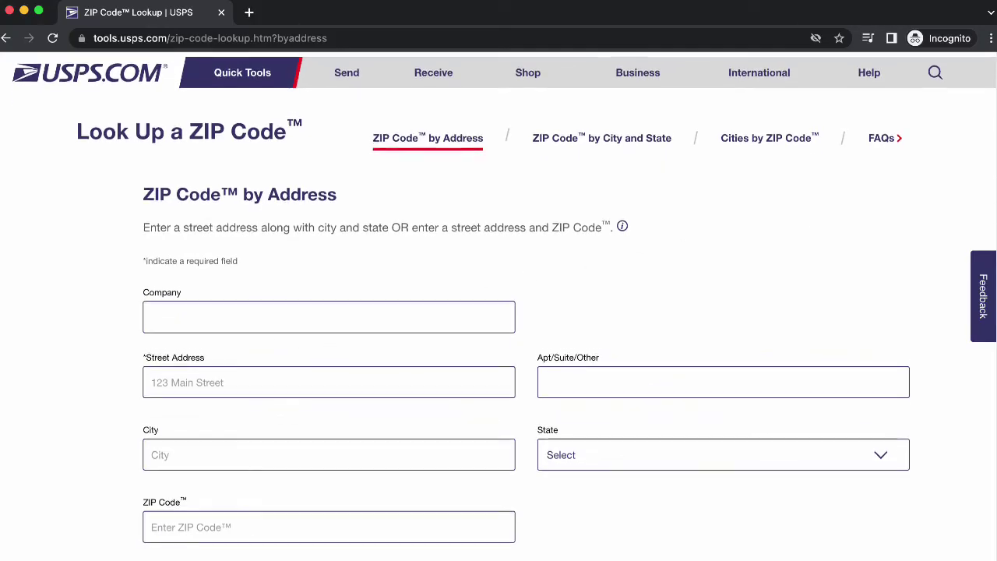
Look up the ZIP for 2335 S State St, STE 100, Provo, UT
left_click(403, 318)
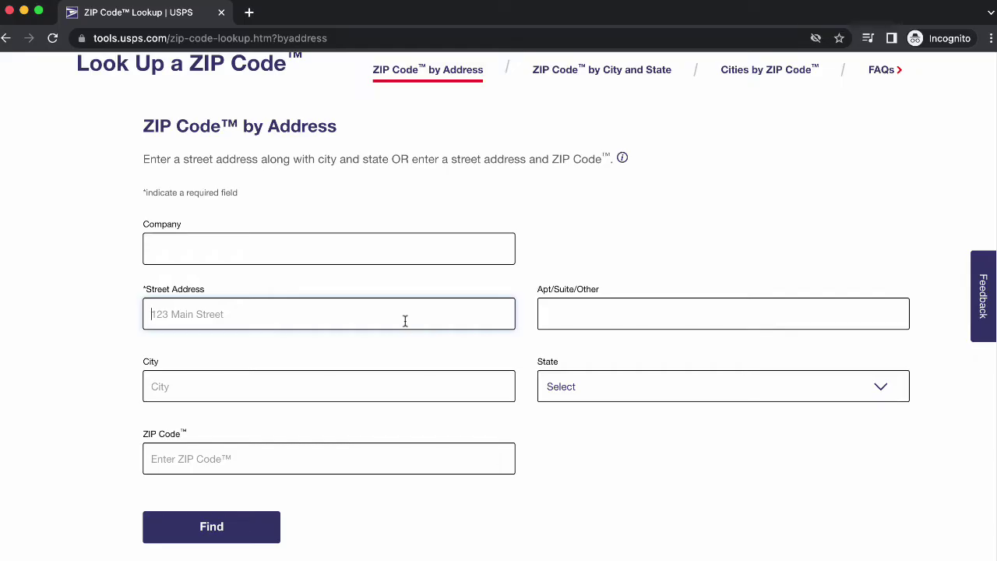
type("2335 S State St")
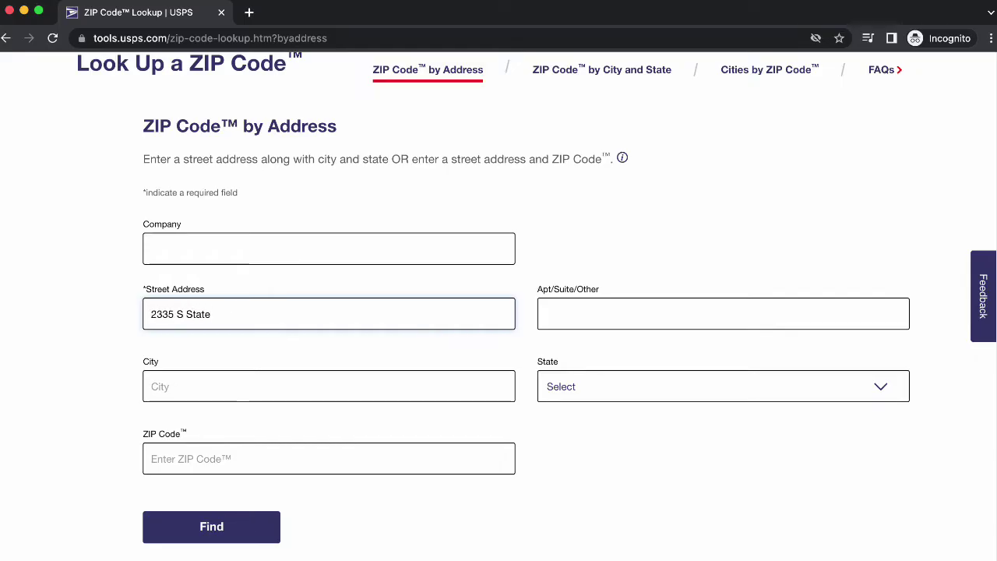
left_click(549, 314)
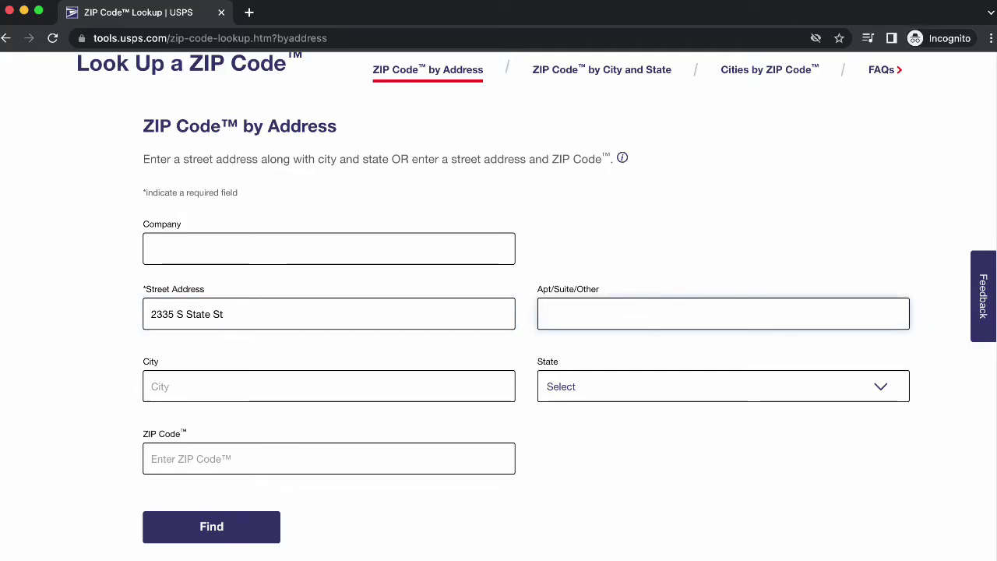
type("STE 100")
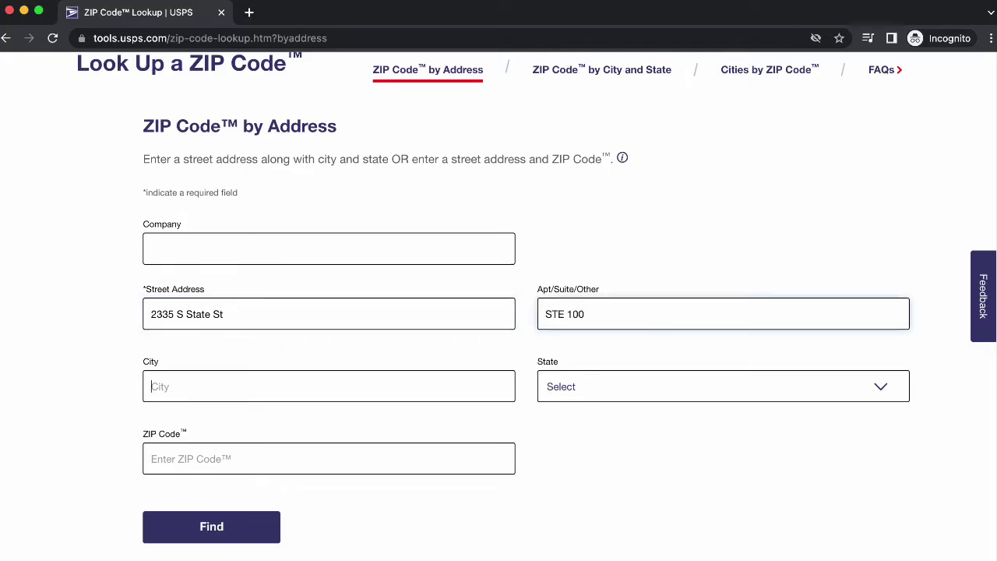
left_click(152, 386)
type("Provo")
key("Tab")
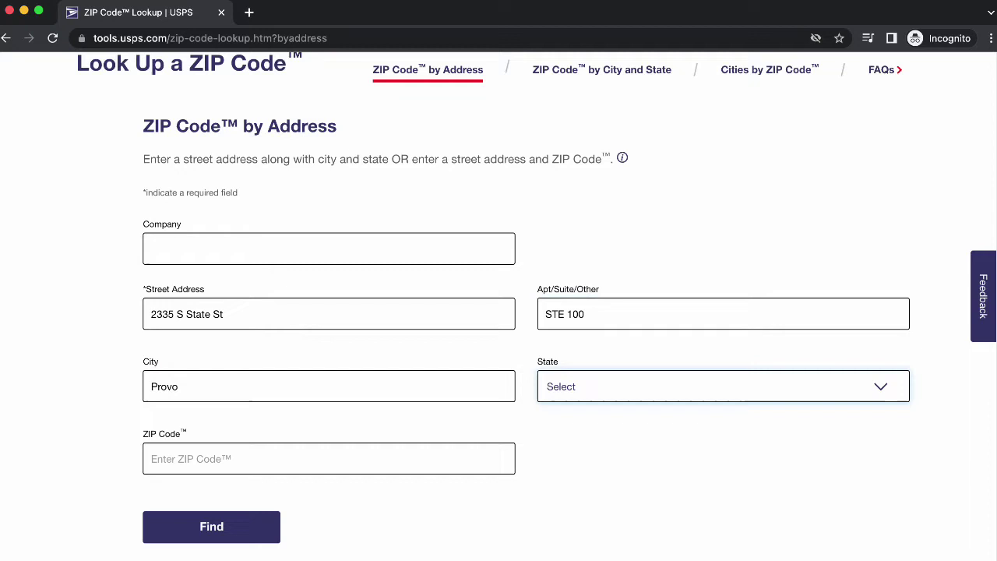
type("ut")
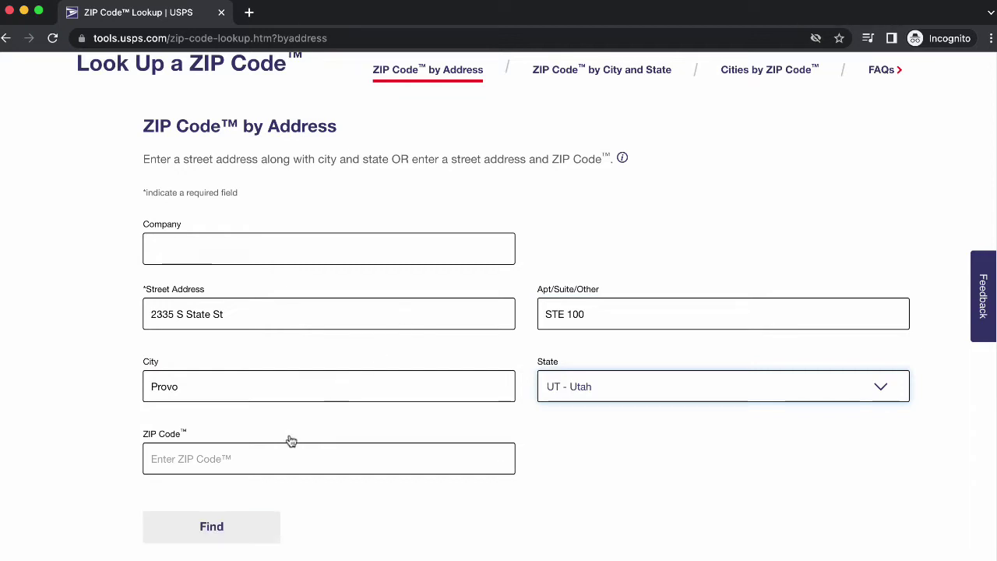
left_click(194, 535)
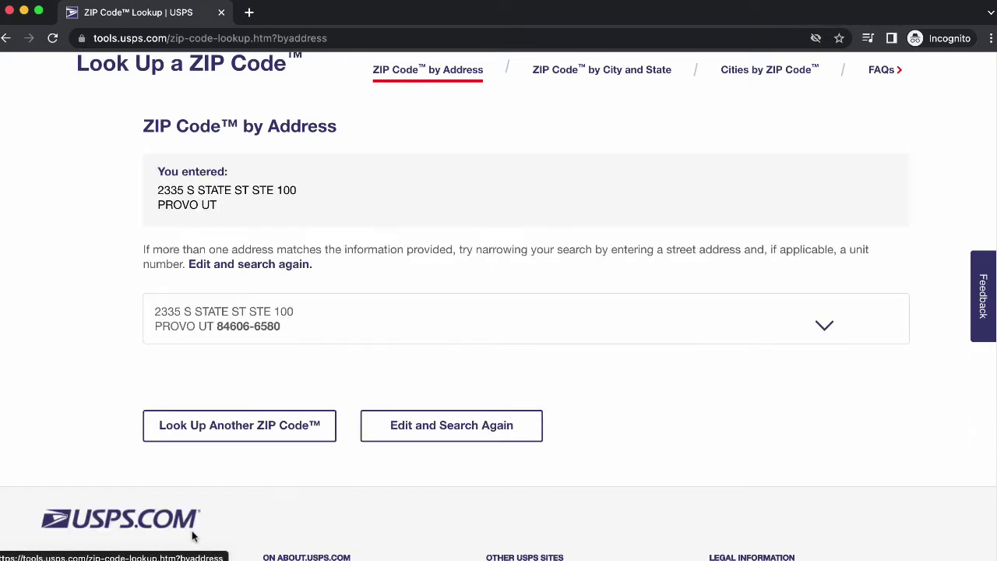
left_click(824, 327)
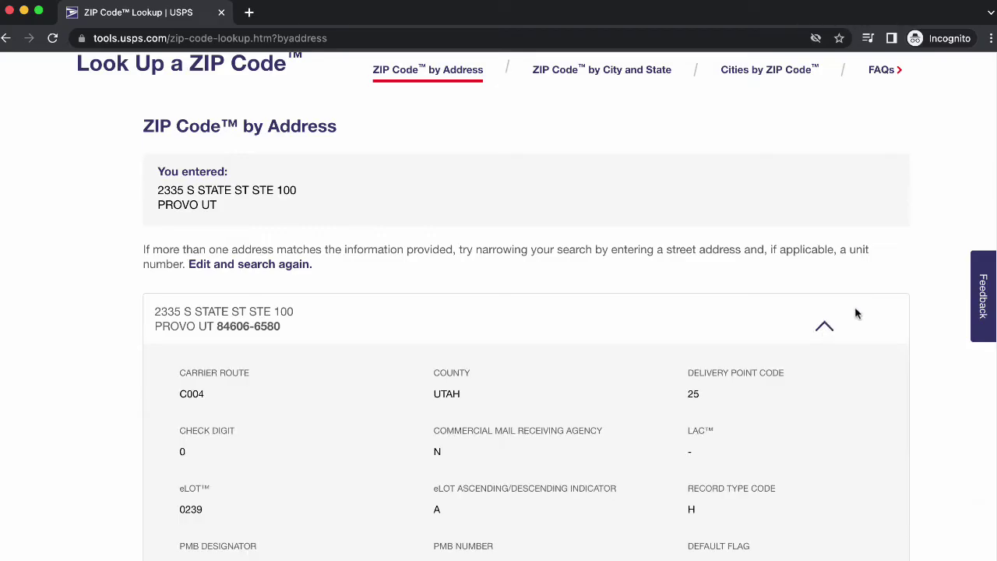
scroll(994, 272, "down", 2)
scroll(994, 273, "down", 1)
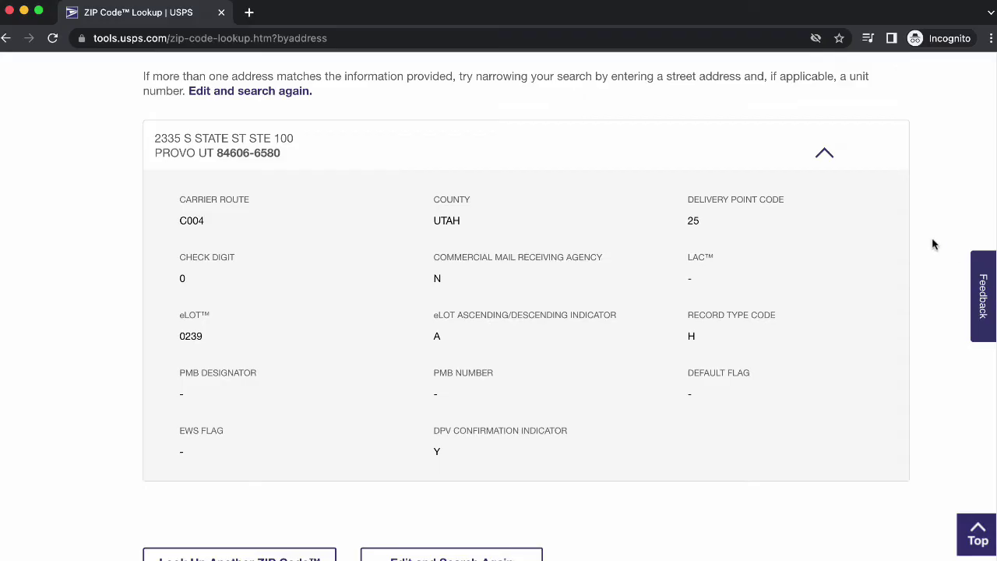
left_click(828, 155)
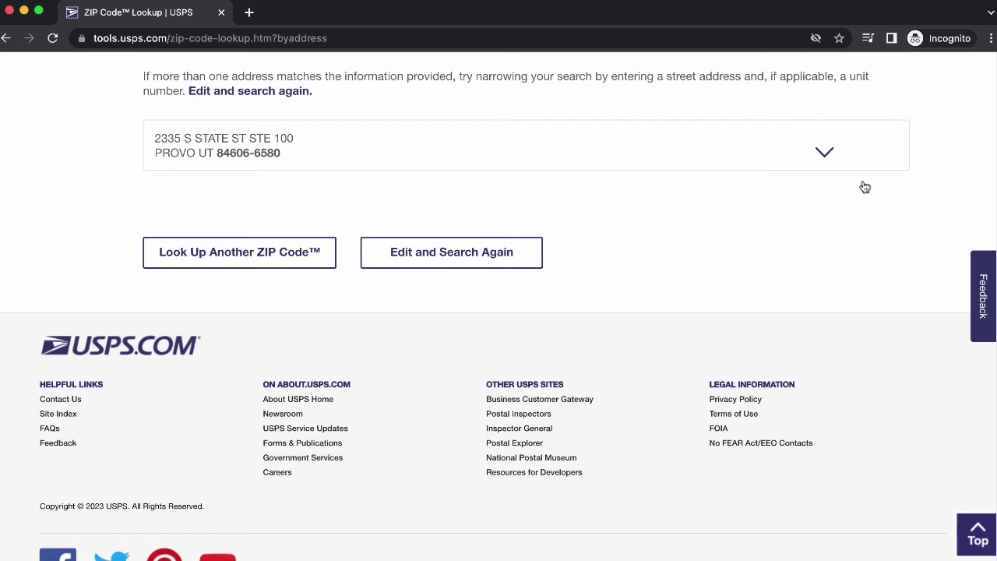
scroll(993, 196, "up", 3)
Scroll back to the top of the USPS ZIP lookup results page
scroll(995, 197, "up", 2)
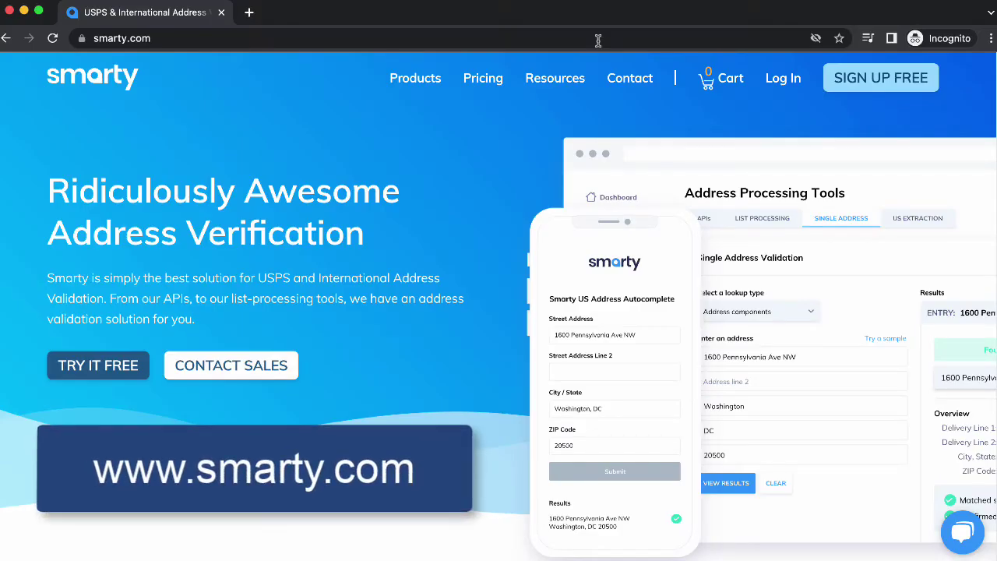
Open Smarty's Single Address Verification demo from Resources and scroll to its US form
mouse_move(554, 80)
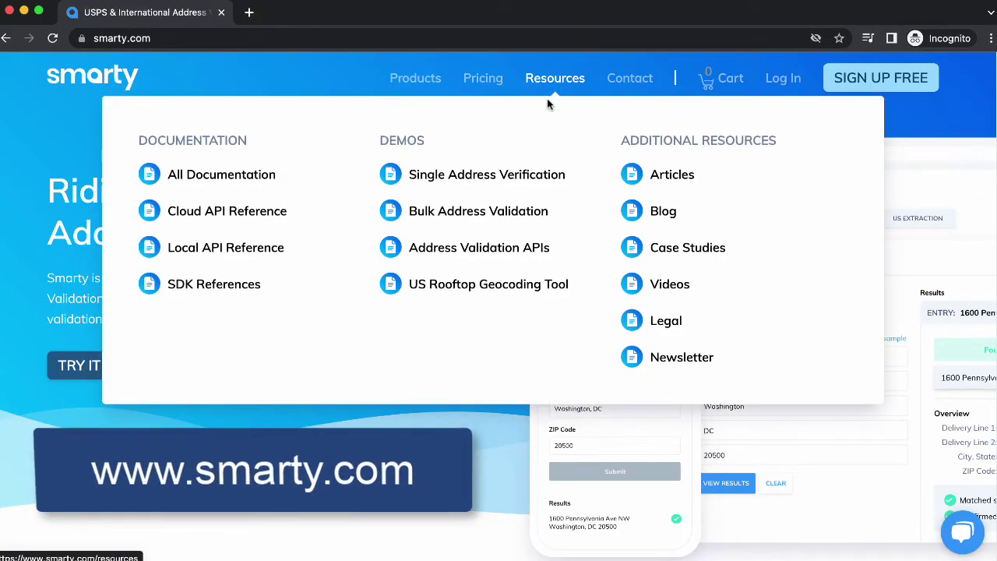
left_click(483, 176)
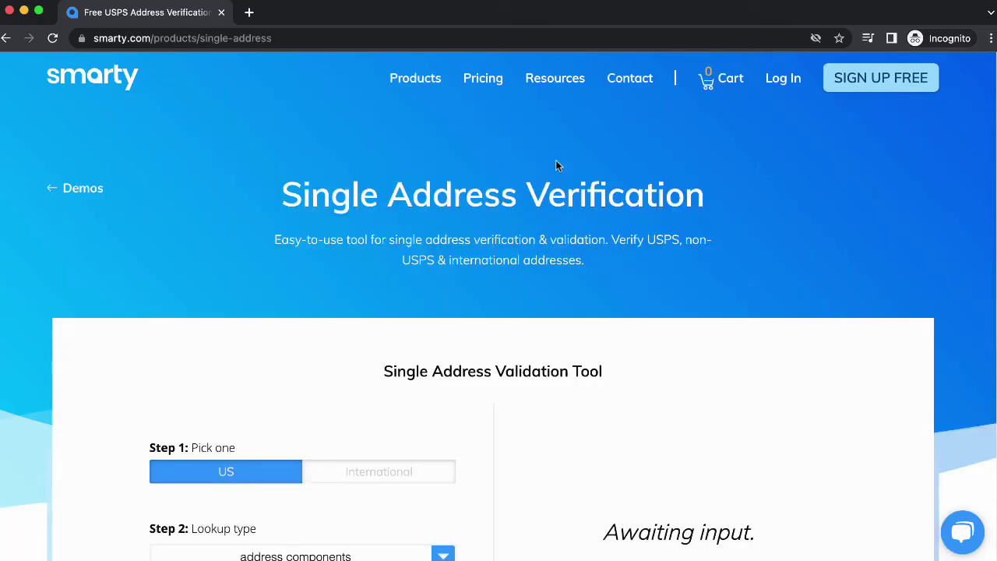
scroll(498, 311, "down", 5)
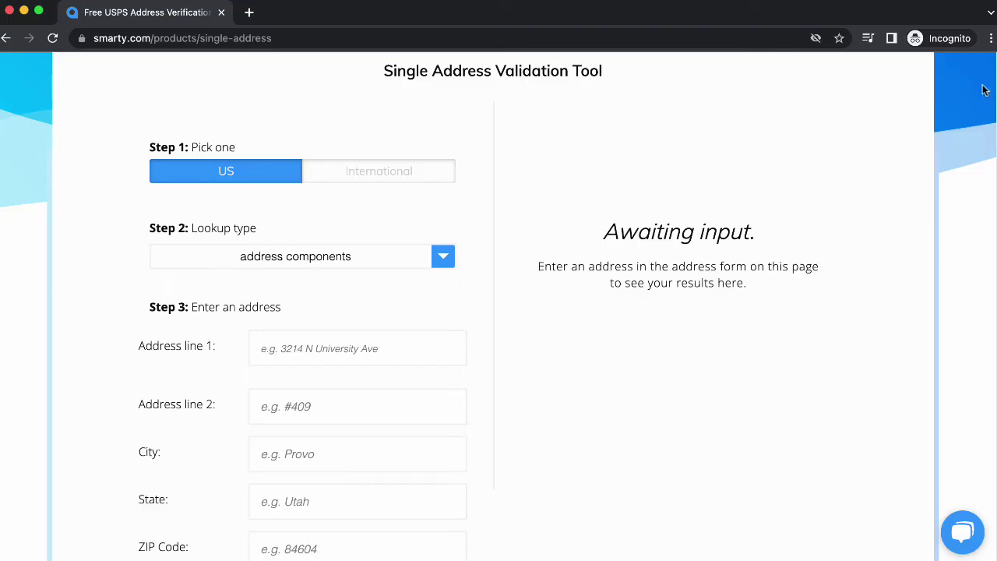
Keep the tool on US addresses and set Lookup type to freeform address
left_click(424, 184)
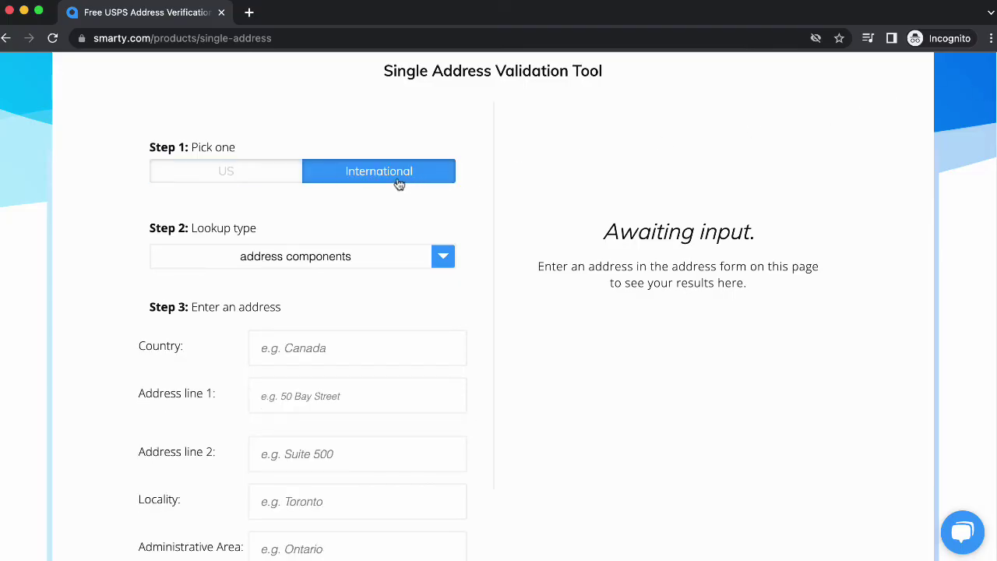
left_click(282, 180)
left_click(443, 261)
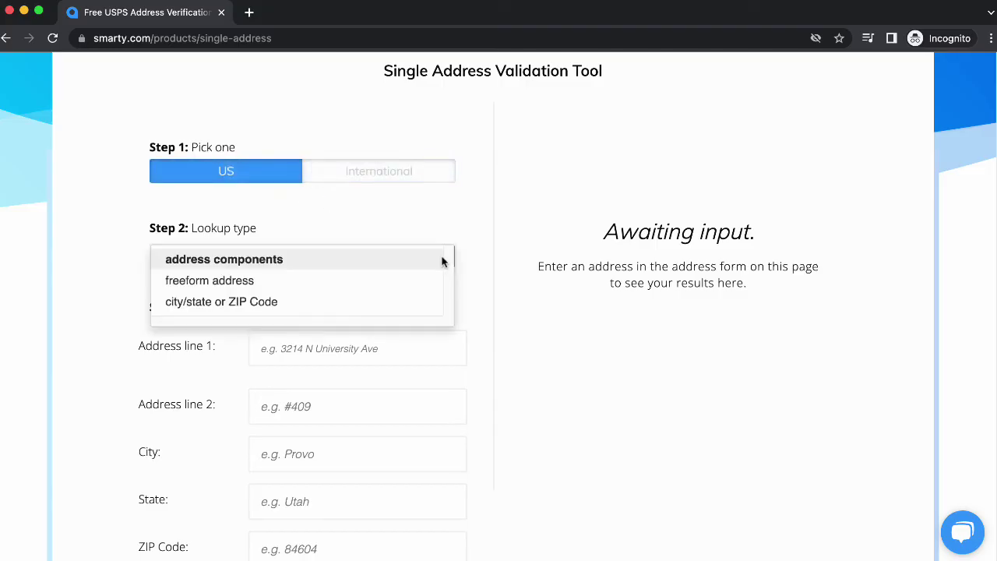
left_click(384, 283)
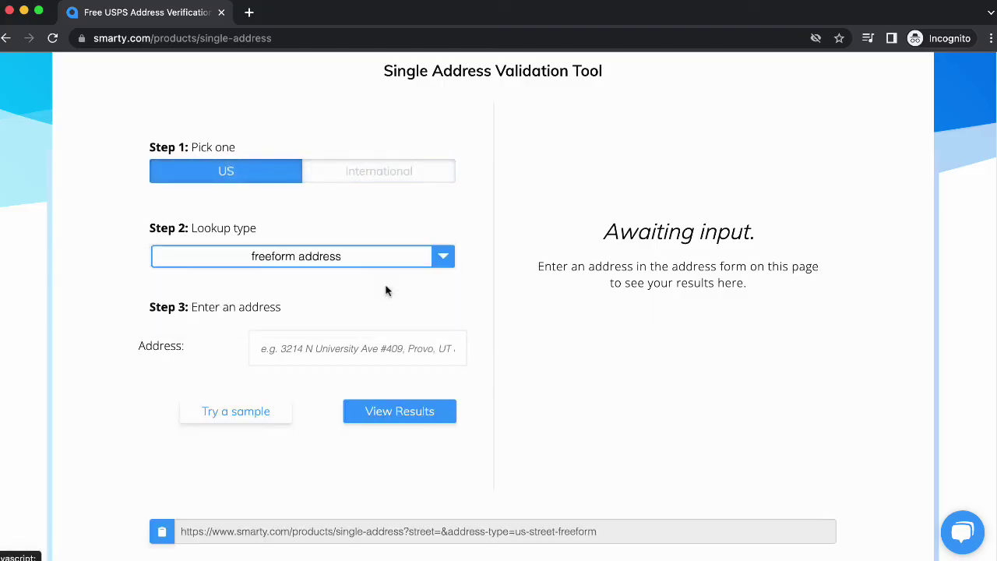
left_click(350, 348)
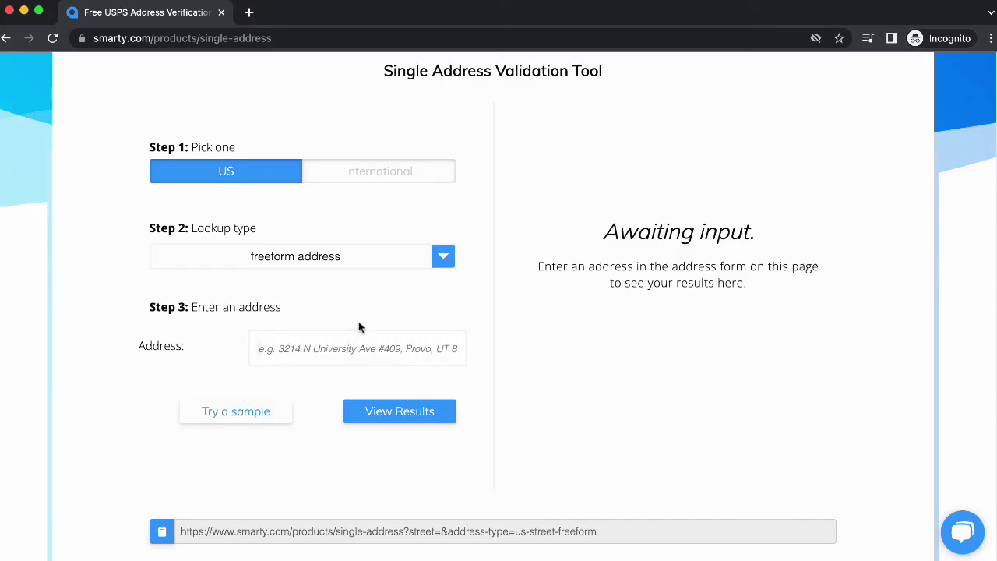
type("2335")
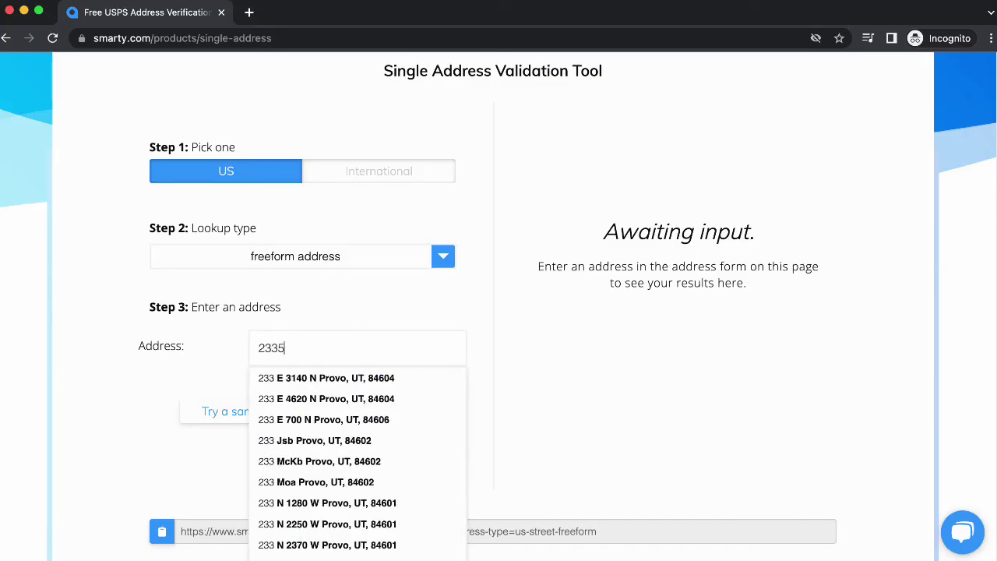
type(" S State")
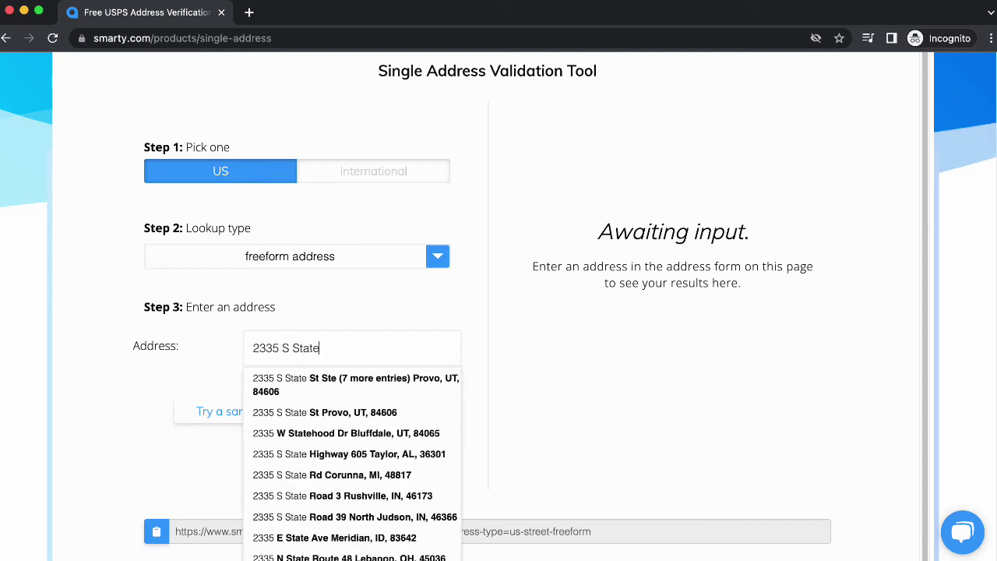
left_click(346, 385)
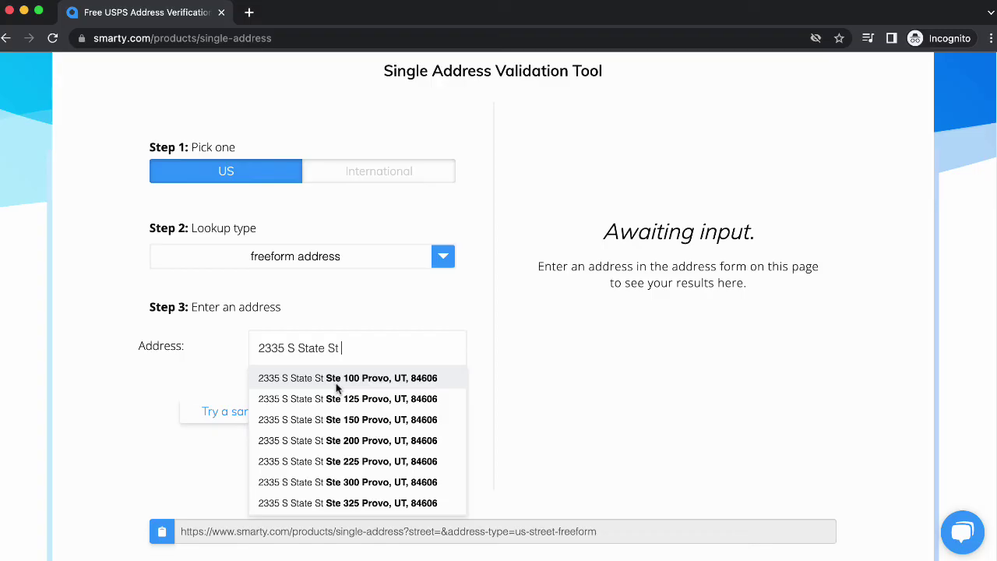
left_click(338, 379)
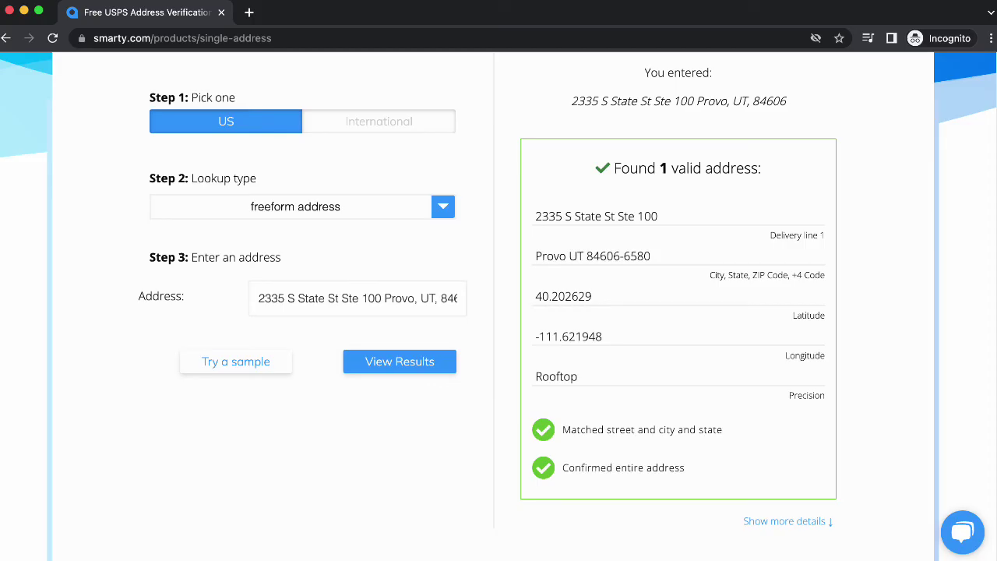
Scroll through the 84606-6580 validation results and metadata, then back to the top
scroll(994, 161, "down", 10)
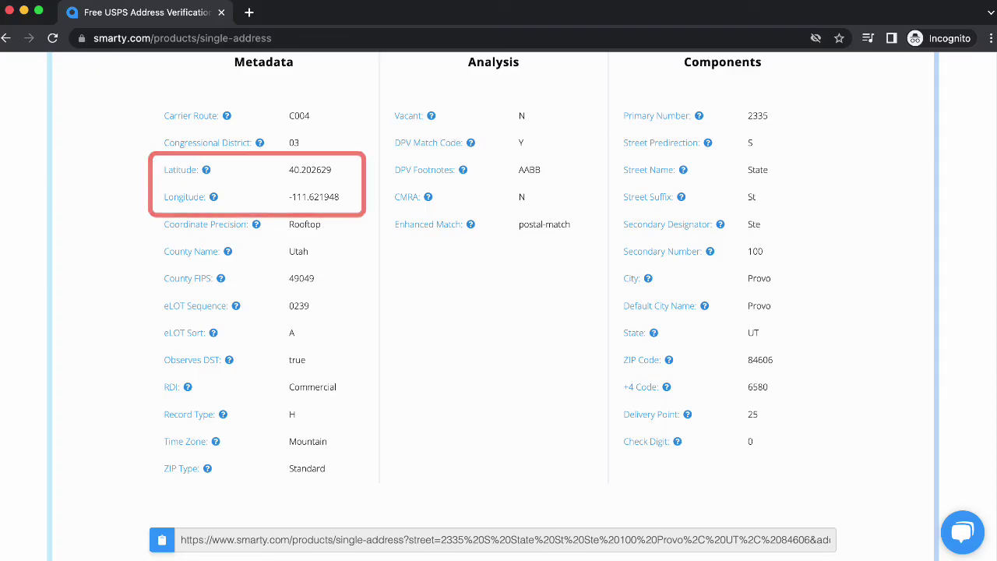
scroll(994, 71, "up", 15)
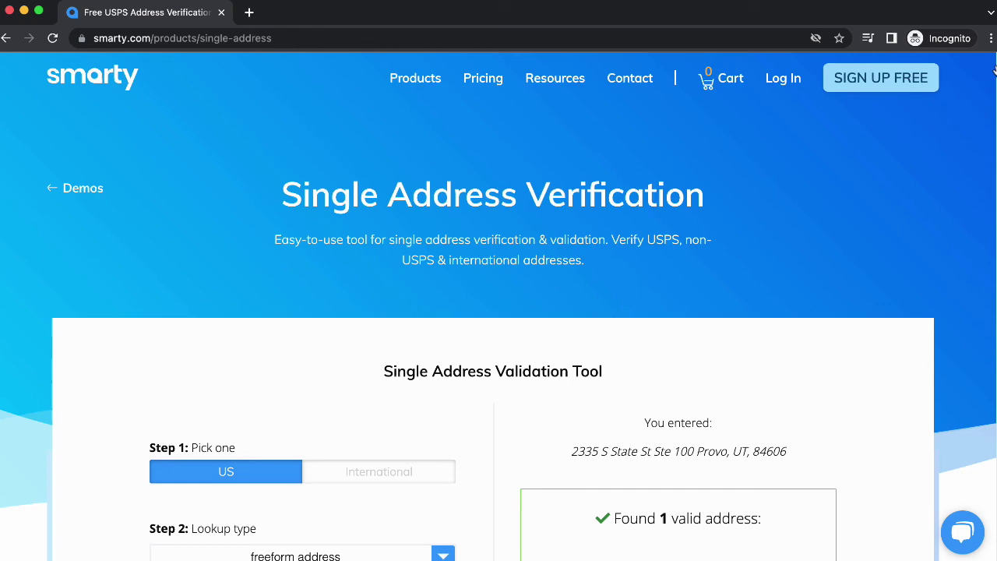
Open Smarty's Bulk Address Validation page and scroll down to its US paste-box tool
mouse_move(555, 78)
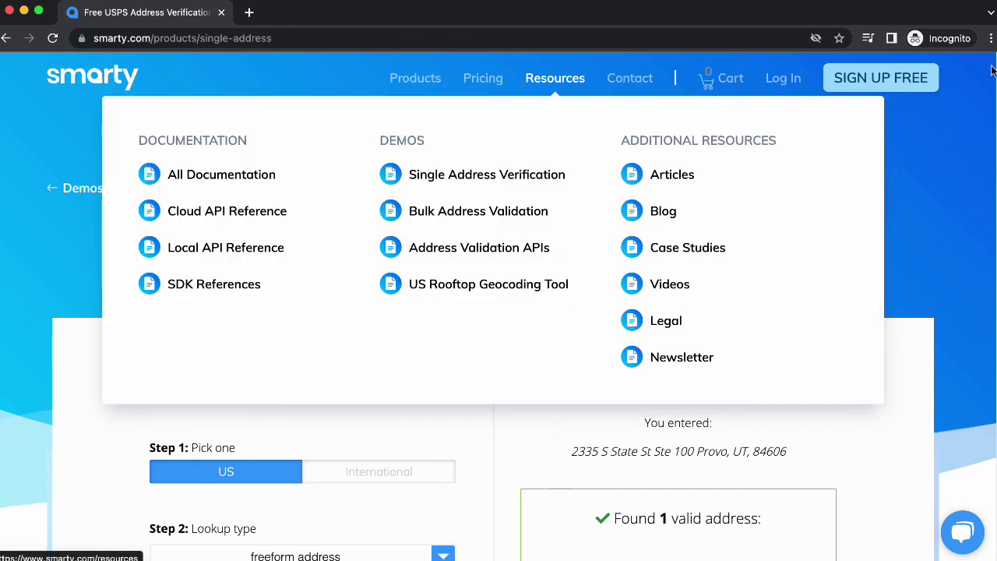
left_click(468, 212)
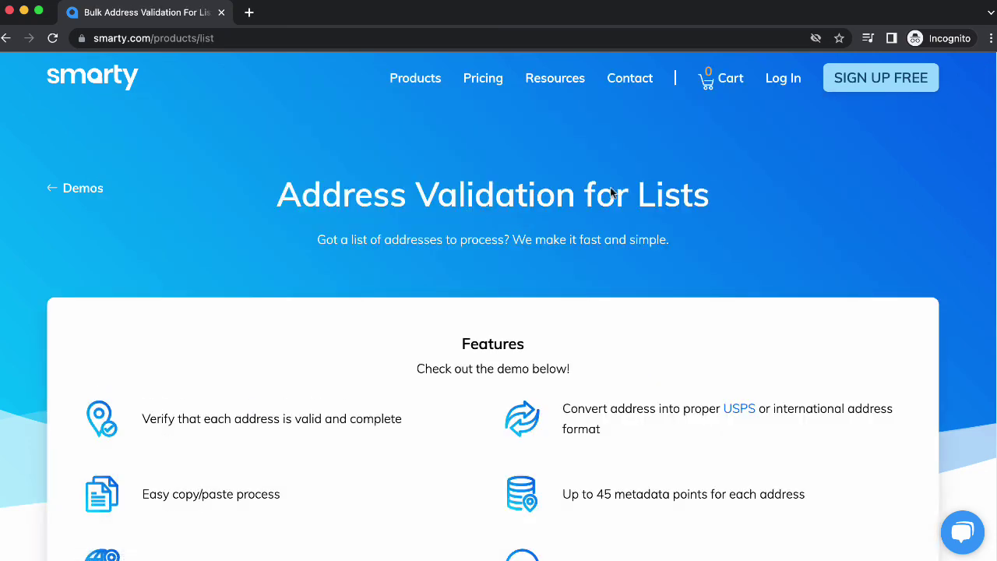
scroll(986, 135, "down", 1)
scroll(499, 312, "down", 8)
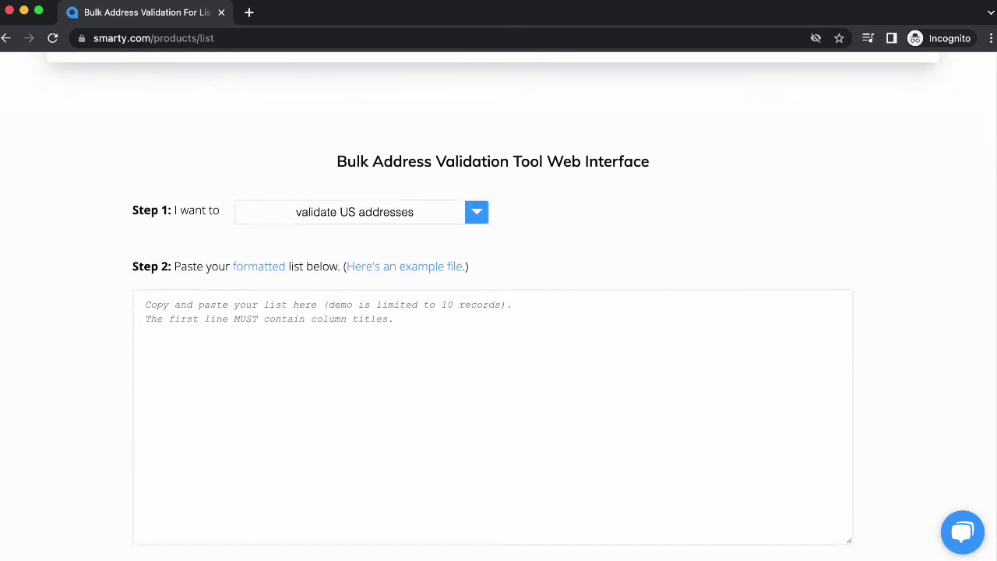